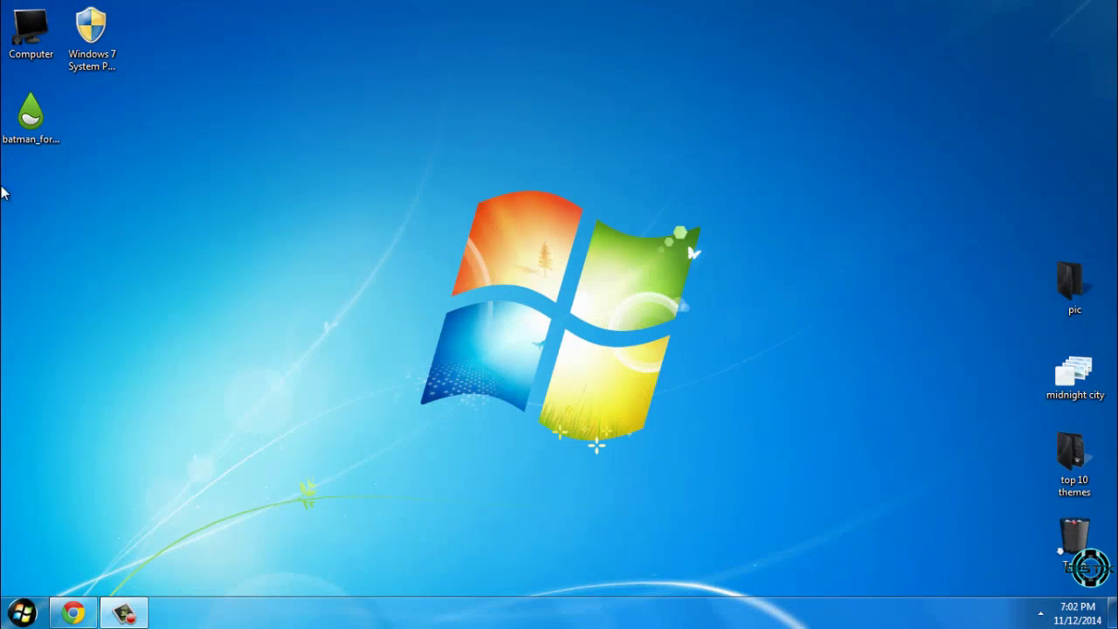
- Select the batman_for_rainmeter skin package on the desktop and refresh the desktop
{"action": "left_click", "coordinate": [60, 145]}
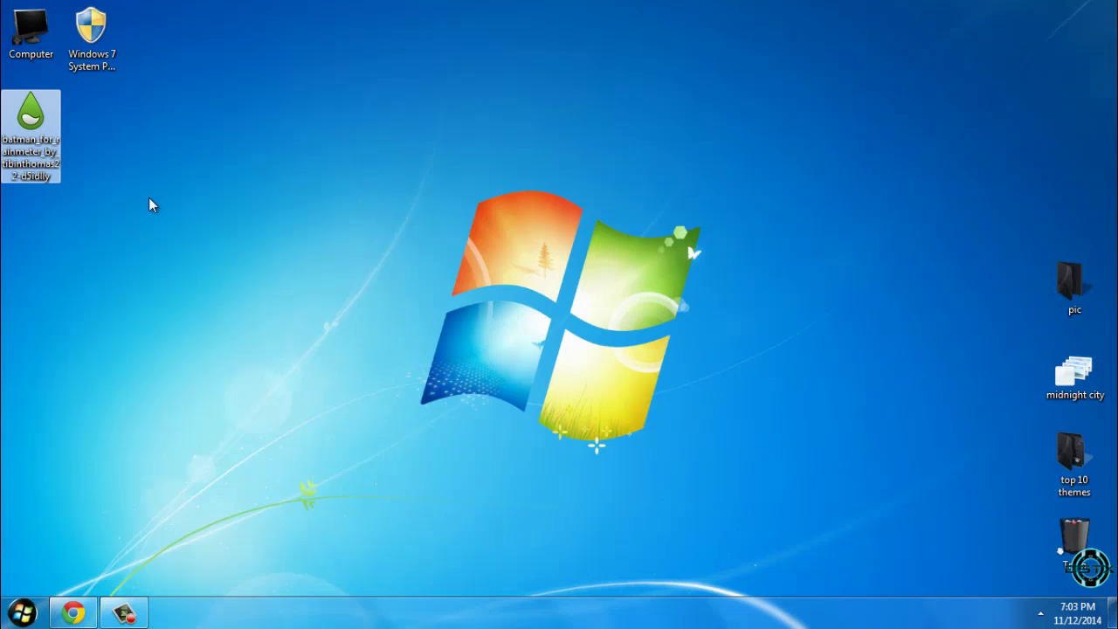
{"action": "left_click", "coordinate": [123, 192]}
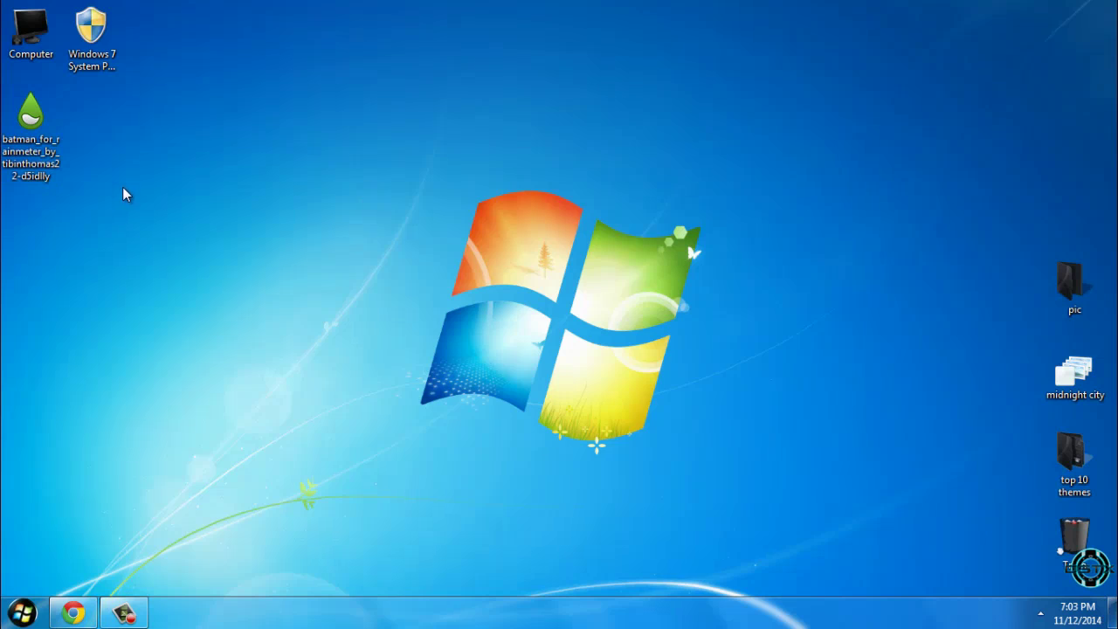
{"action": "left_click", "coordinate": [46, 140]}
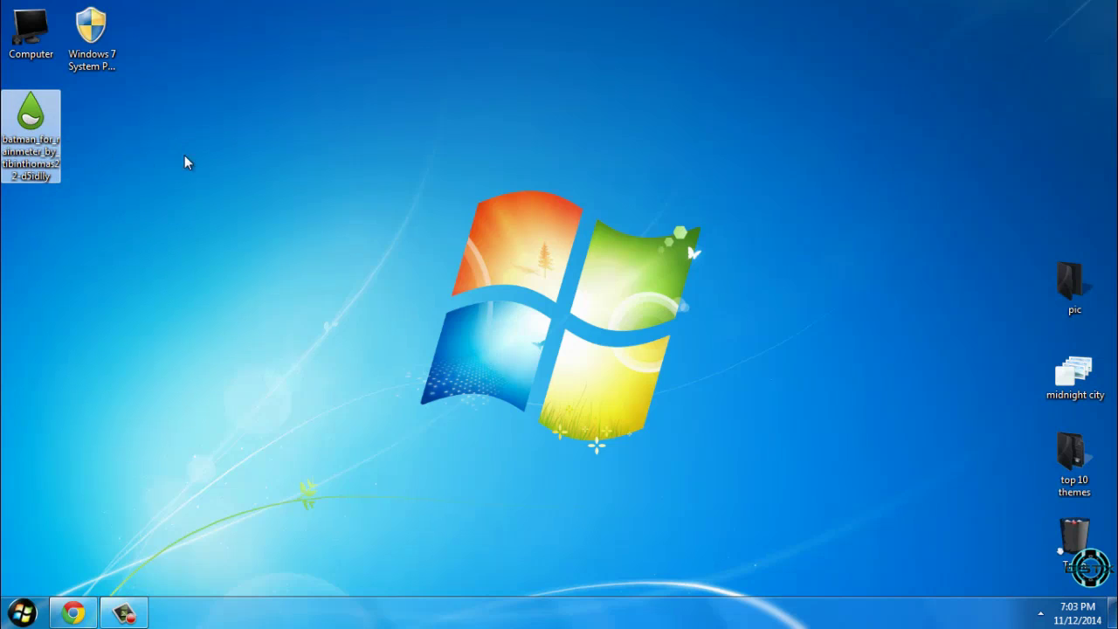
{"action": "right_click", "coordinate": [119, 162]}
{"action": "left_click", "coordinate": [155, 283]}
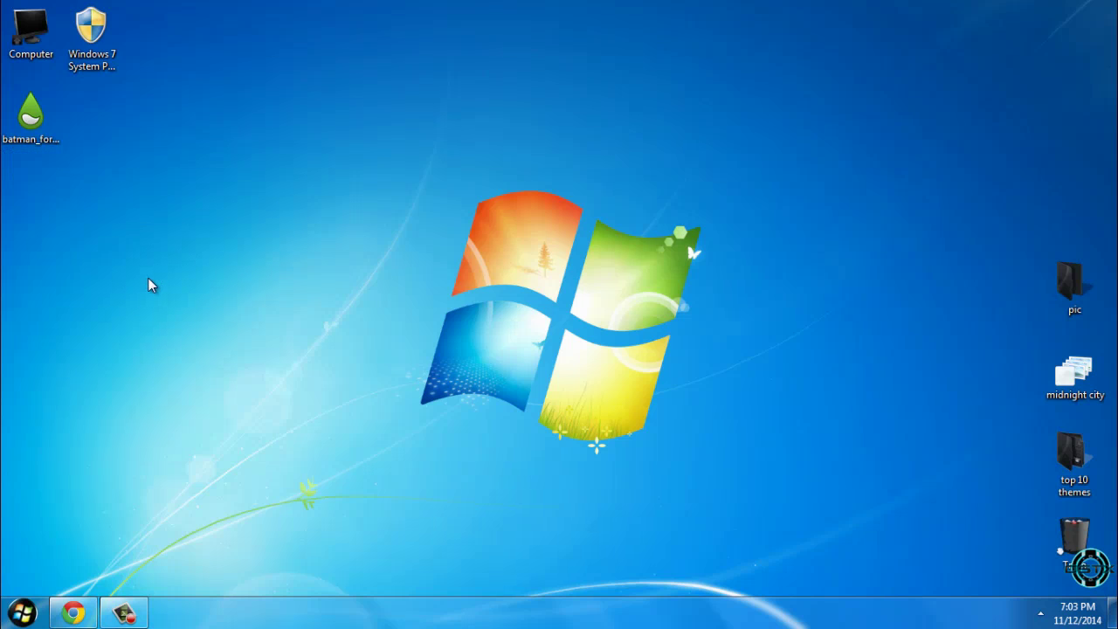
- Install the batman_for_rainmeter skin and its layout through the Rainmeter Skin Installer
{"action": "double_click", "coordinate": [42, 144]}
{"action": "left_click_drag", "start_coordinate": [436, 154], "coordinate": [390, 163]}
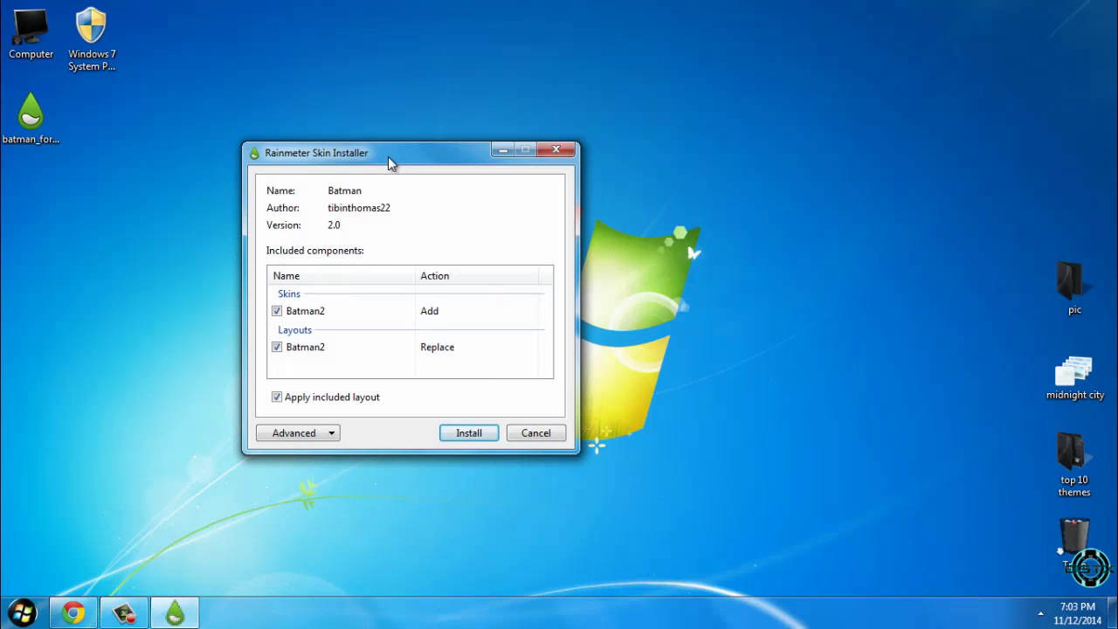
{"action": "left_click", "coordinate": [483, 434]}
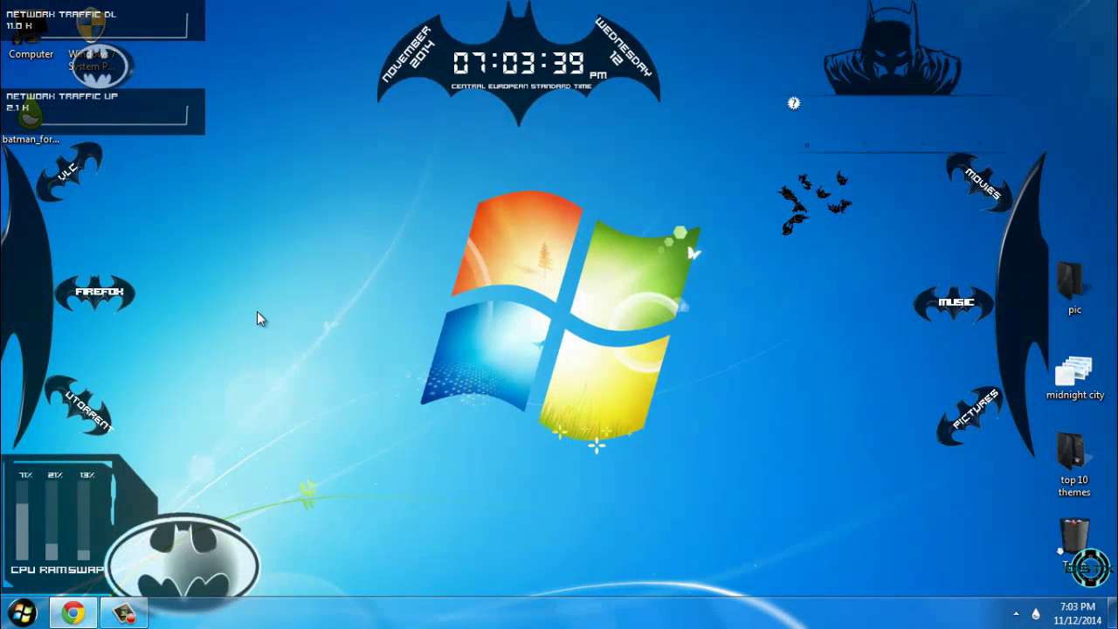
- Go to the Documents > Rainmeter > Skins > Batman2 folder
{"action": "key", "text": "super"}
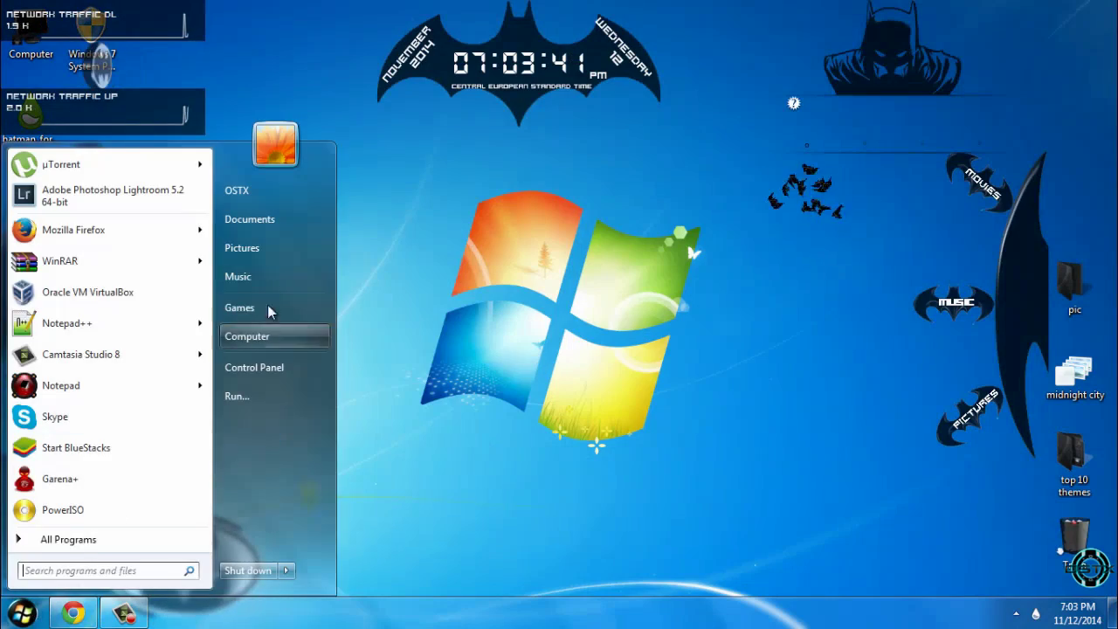
{"action": "left_click", "coordinate": [262, 221]}
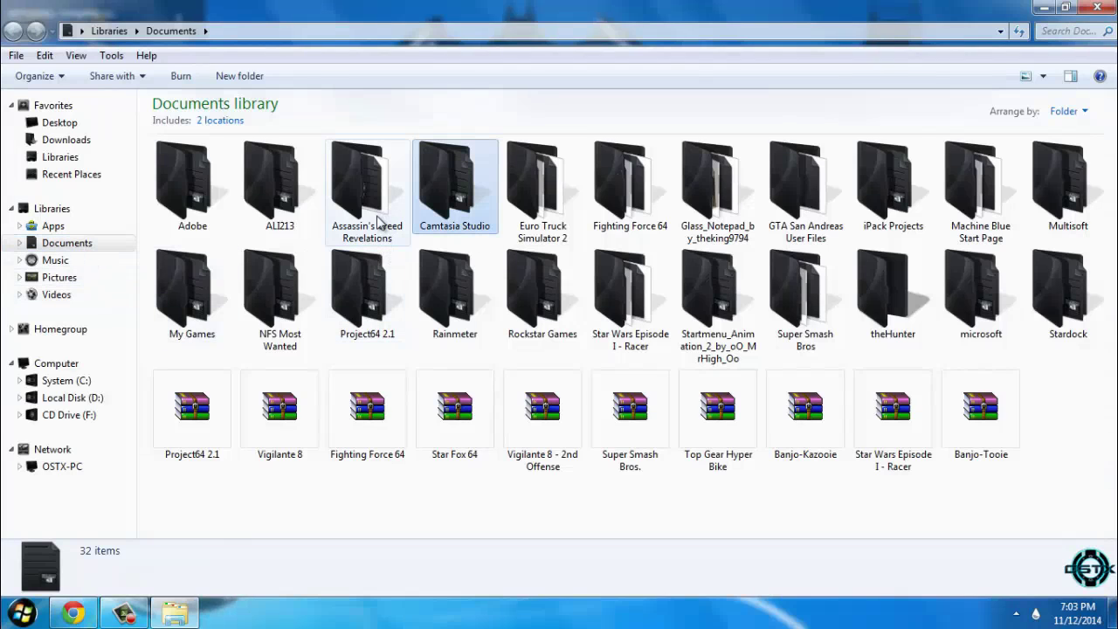
{"action": "left_click", "coordinate": [453, 179]}
{"action": "left_click", "coordinate": [887, 336]}
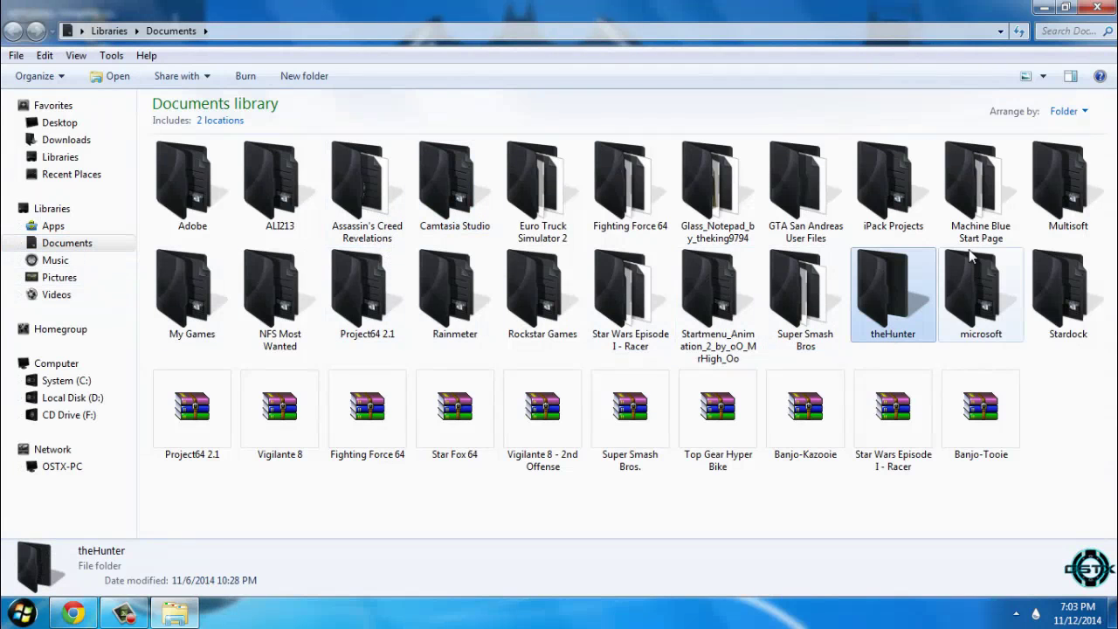
{"action": "double_click", "coordinate": [450, 288]}
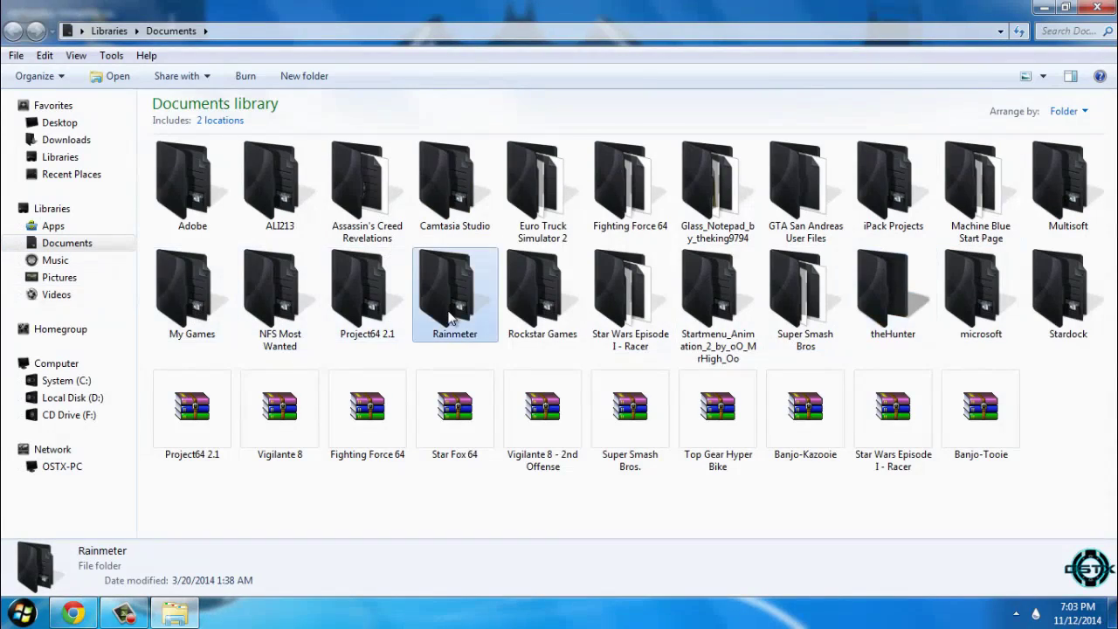
{"action": "double_click", "coordinate": [191, 184]}
{"action": "double_click", "coordinate": [366, 191]}
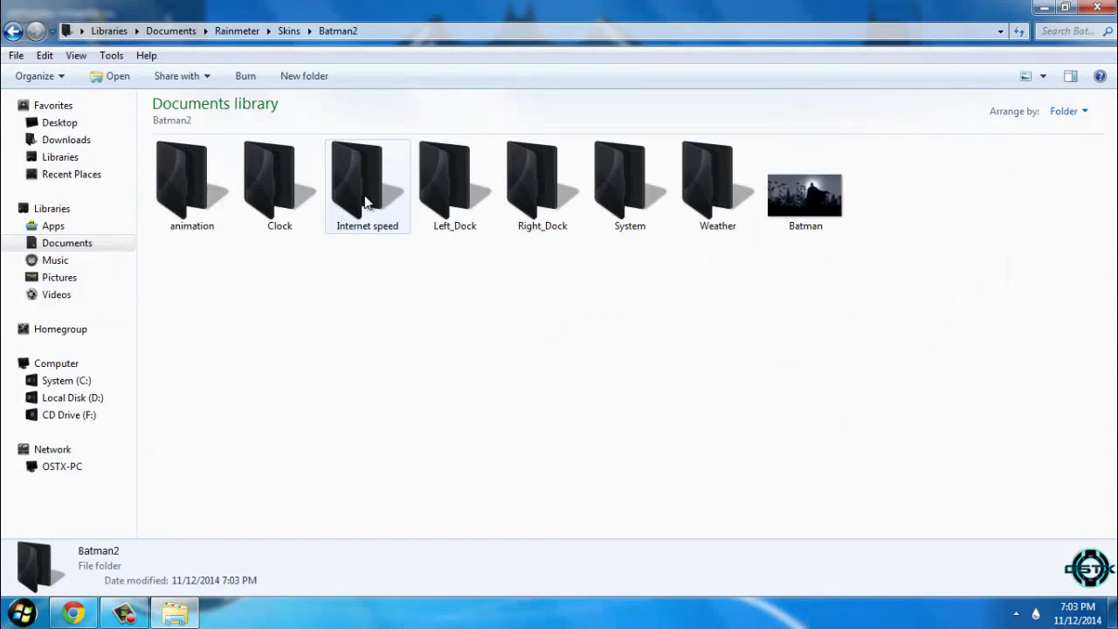
- Set Batman.jpg as the desktop background, then close the viewer and folder windows
{"action": "left_click", "coordinate": [797, 227]}
{"action": "double_click", "coordinate": [782, 227]}
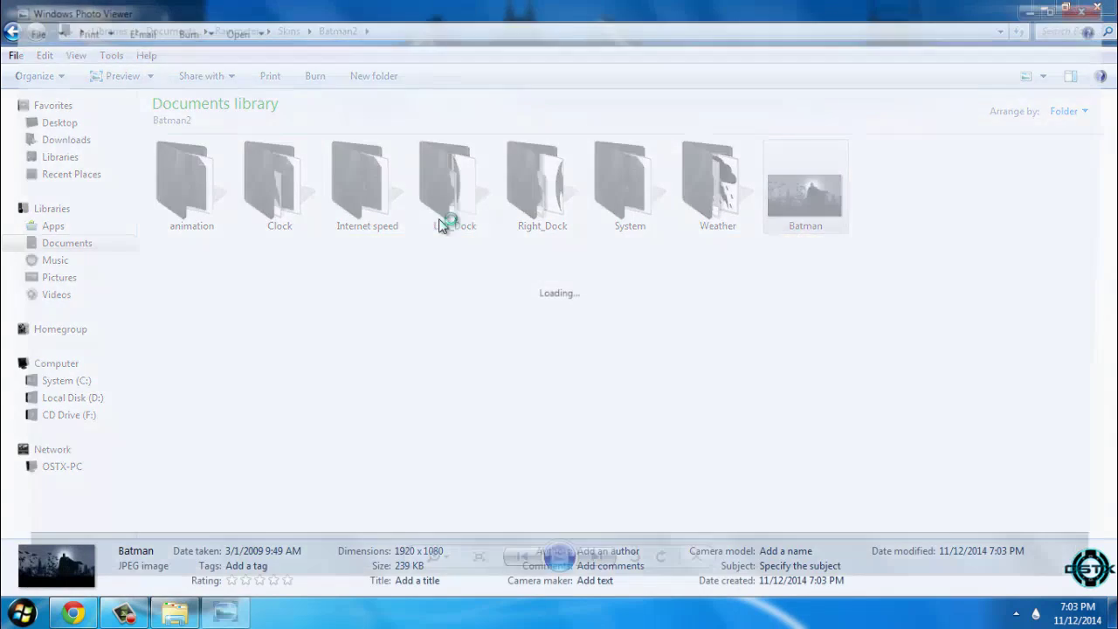
{"action": "right_click", "coordinate": [404, 217]}
{"action": "left_click", "coordinate": [454, 251]}
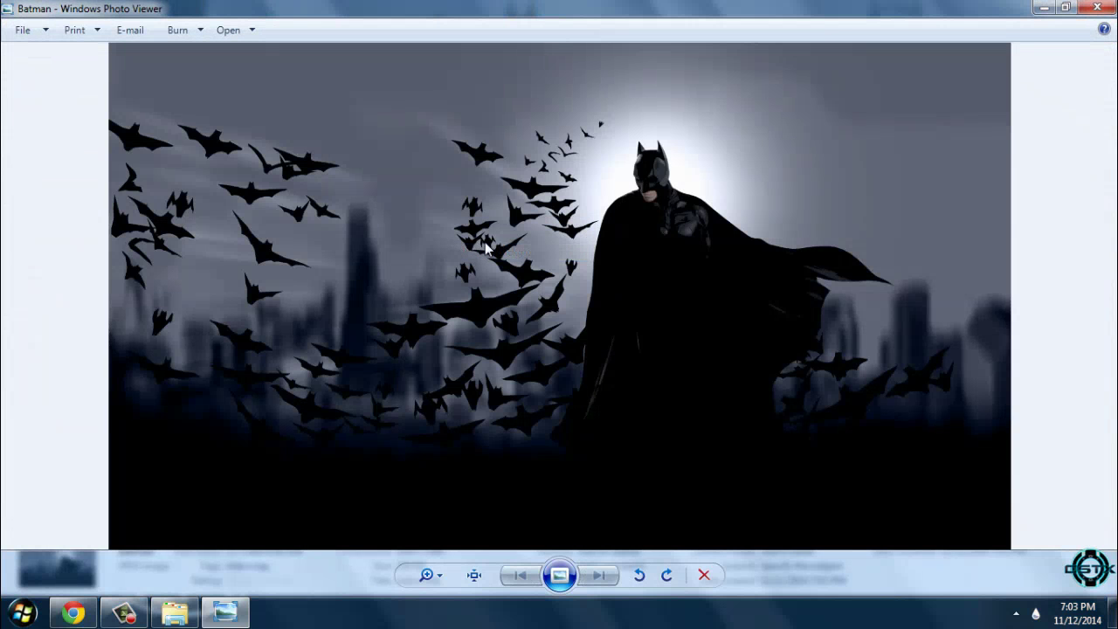
{"action": "left_click", "coordinate": [1094, 9]}
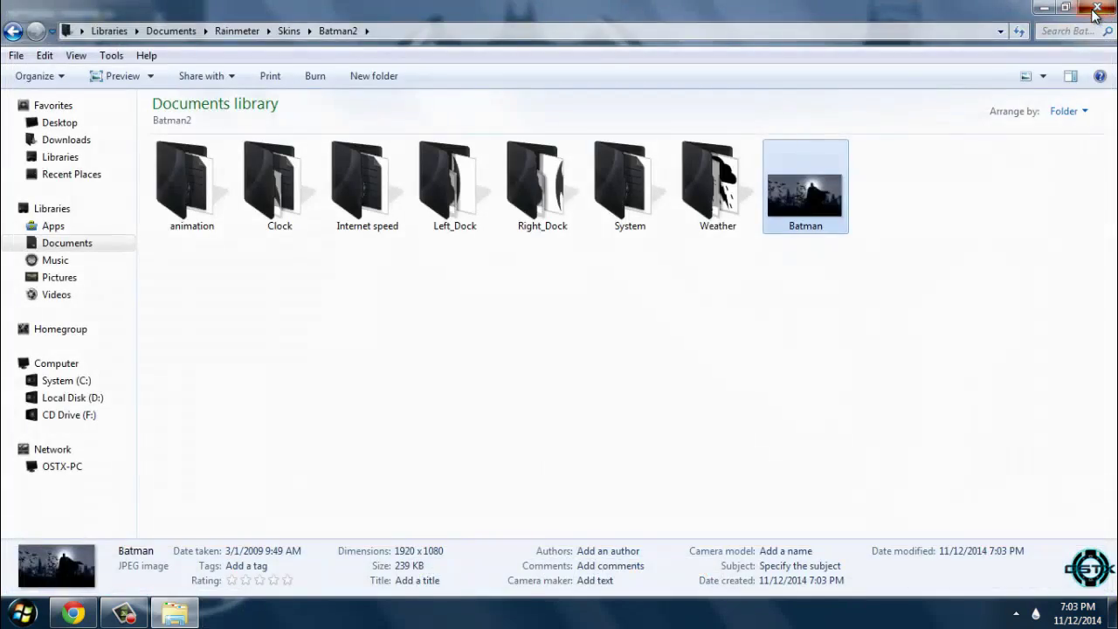
{"action": "left_click", "coordinate": [1097, 7]}
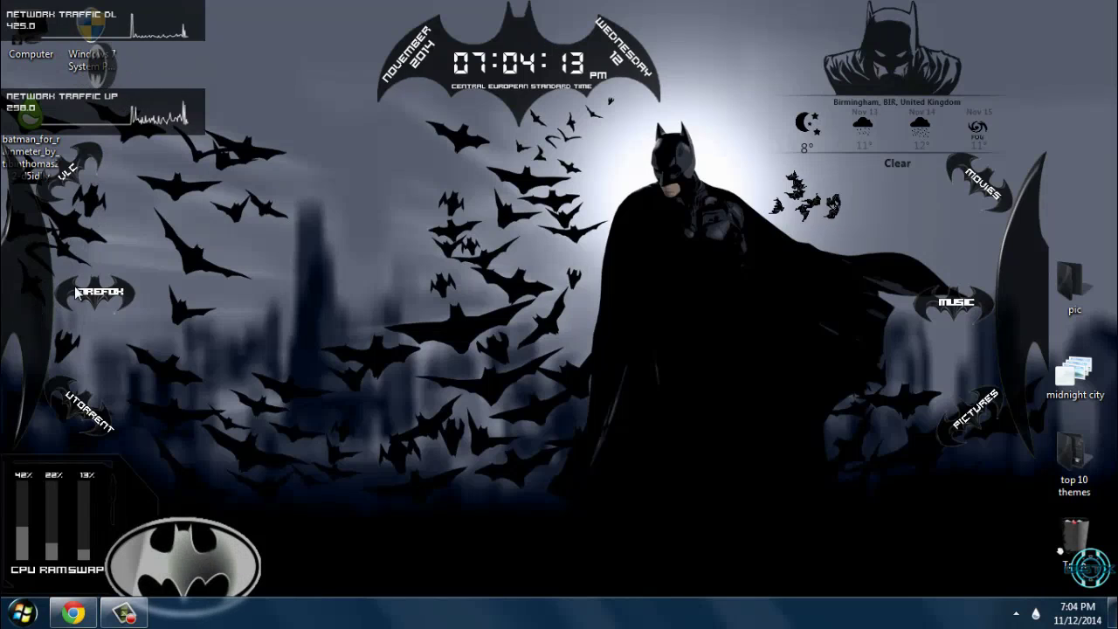
- Drag the Movies/Music/Pictures bat-wing launcher right toward the desktop's right edge
{"action": "left_click_drag", "start_coordinate": [1027, 323], "coordinate": [1095, 316]}
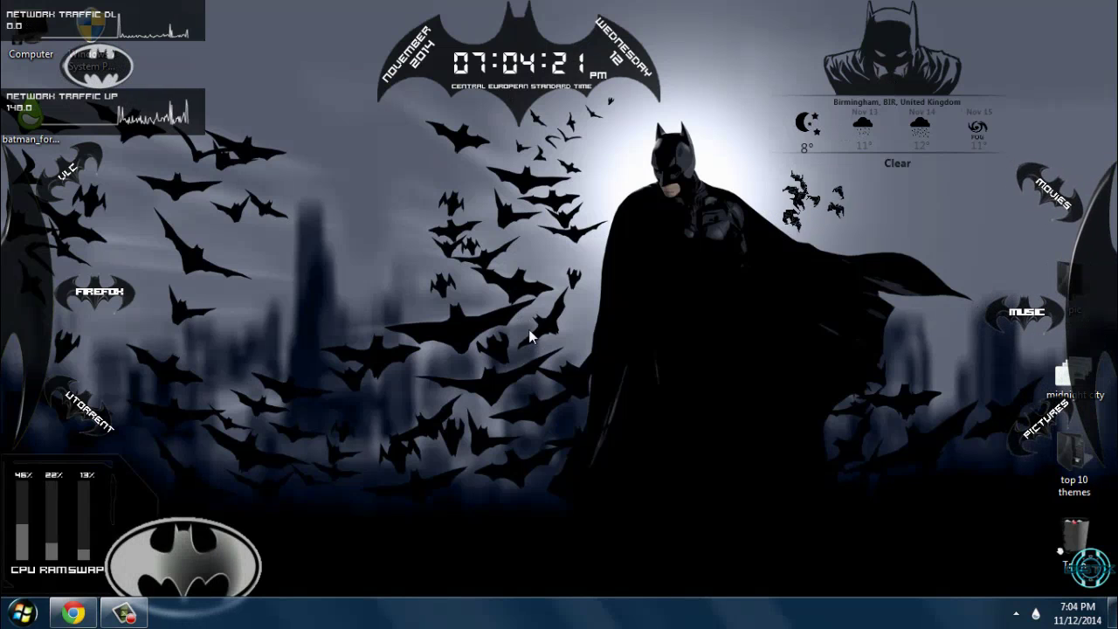
{"action": "right_click", "coordinate": [323, 535]}
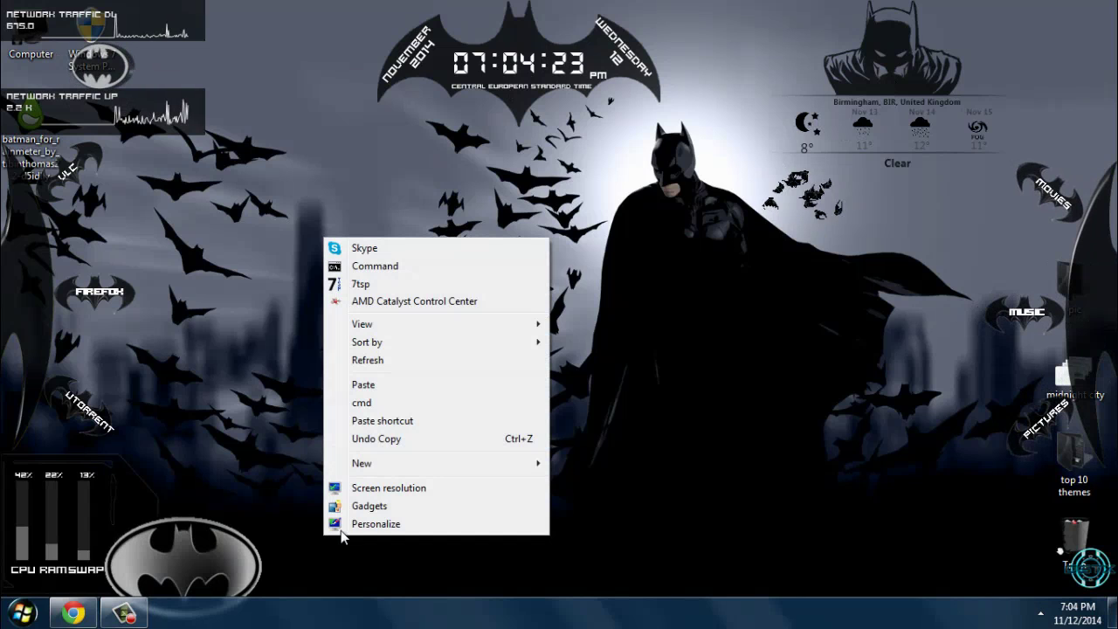
- Apply the Equinox theme from the Personalization theme list
{"action": "left_click", "coordinate": [346, 527]}
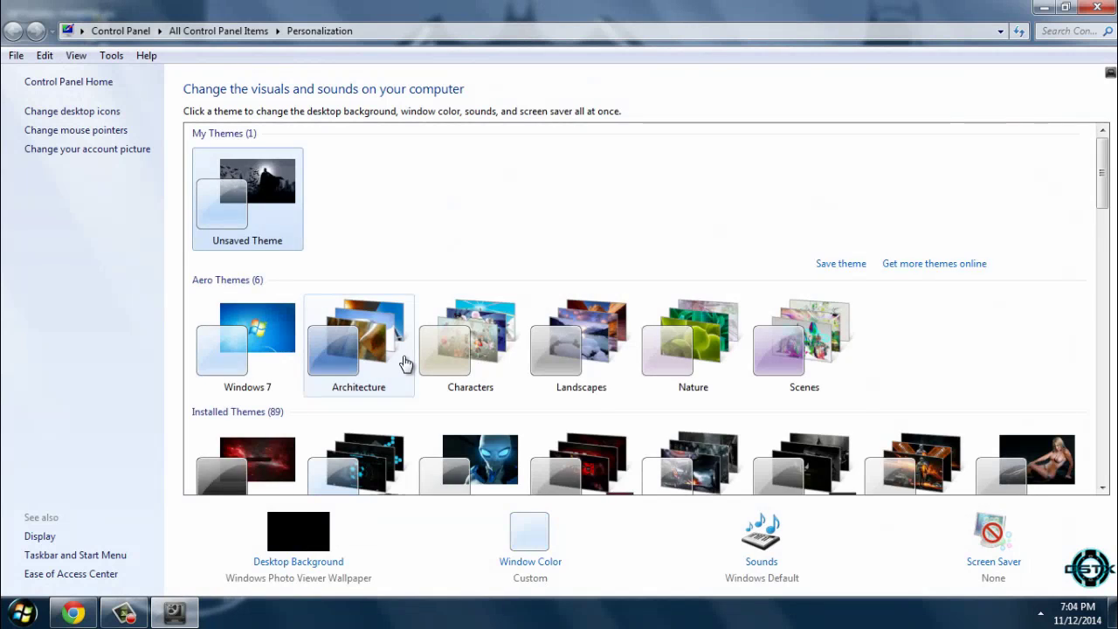
{"action": "scroll", "coordinate": [405, 362], "scroll_direction": "down", "scroll_amount": 2}
{"action": "scroll", "coordinate": [405, 363], "scroll_direction": "down", "scroll_amount": 2}
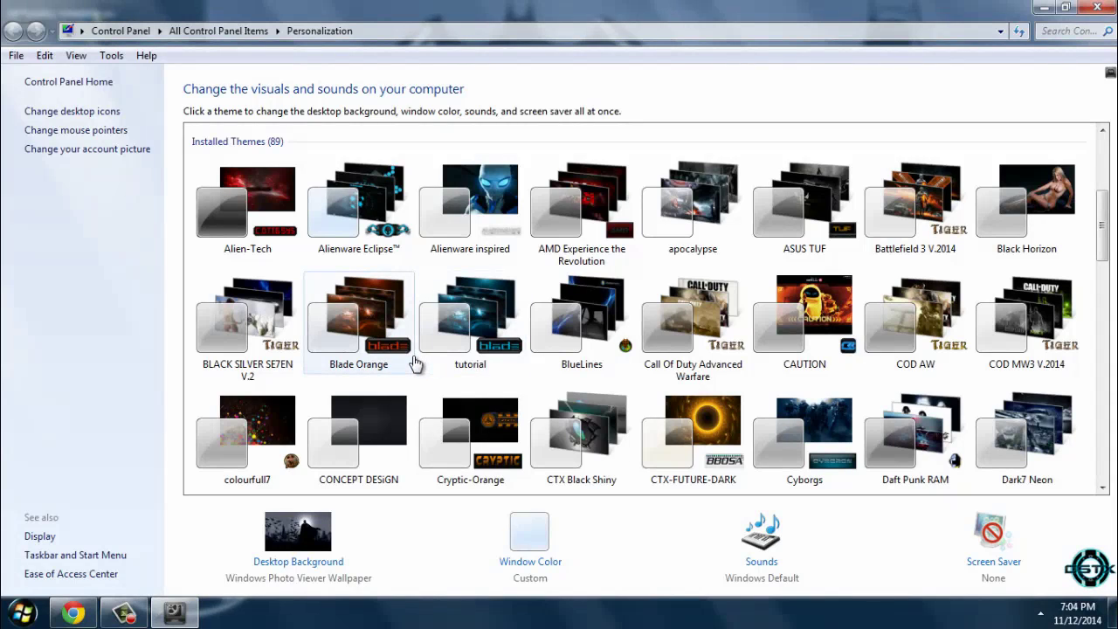
{"action": "scroll", "coordinate": [416, 363], "scroll_direction": "down", "scroll_amount": 3}
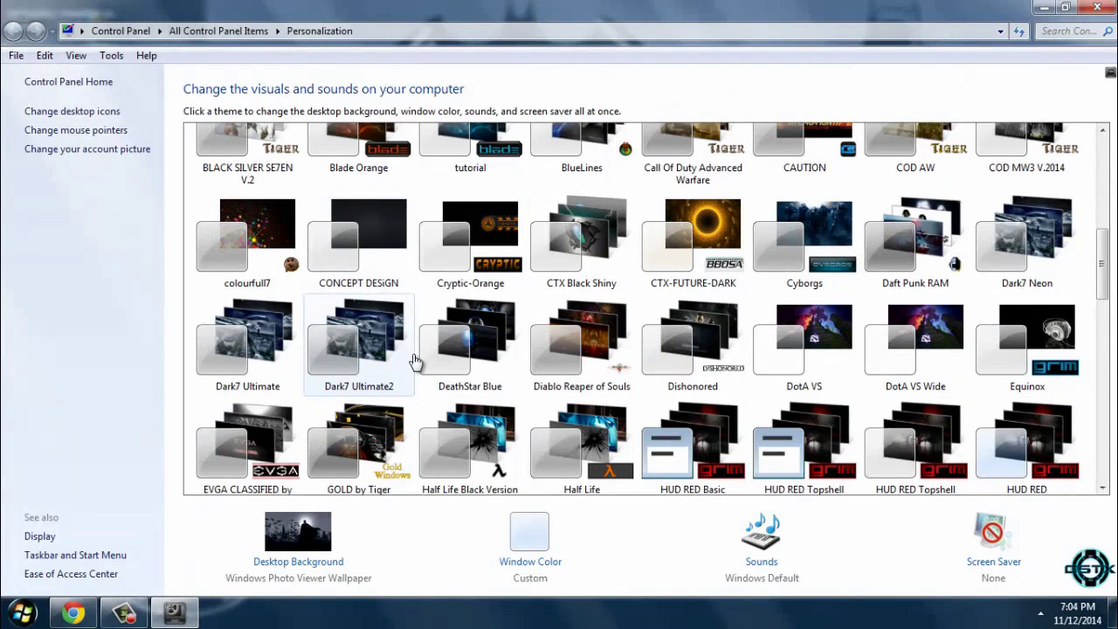
{"action": "scroll", "coordinate": [416, 363], "scroll_direction": "down", "scroll_amount": 1}
{"action": "scroll", "coordinate": [415, 363], "scroll_direction": "down", "scroll_amount": 1}
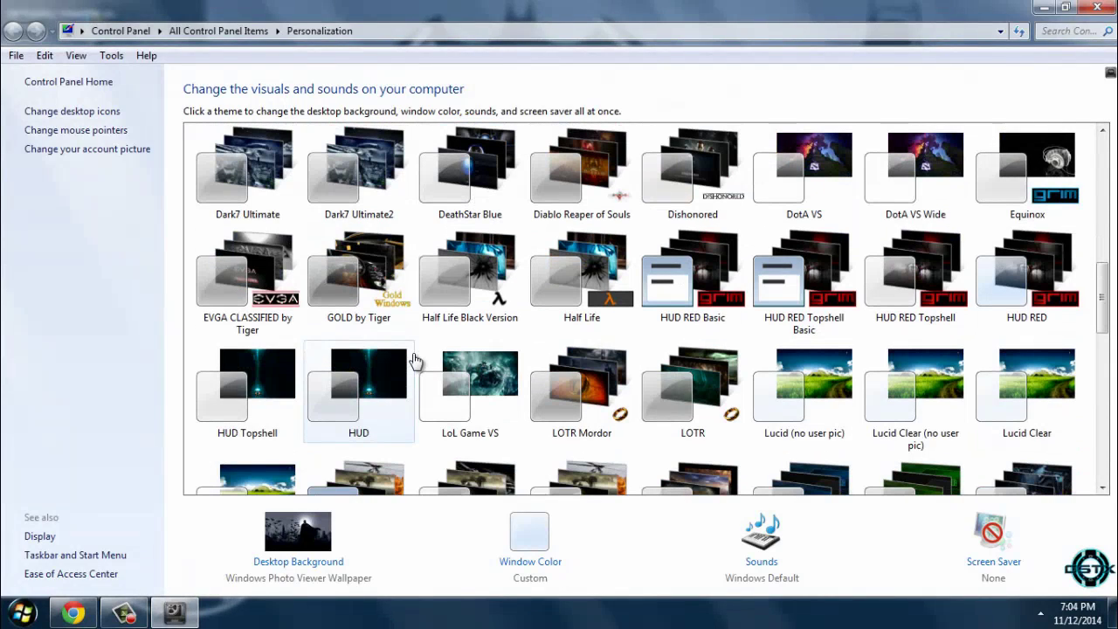
{"action": "scroll", "coordinate": [416, 362], "scroll_direction": "up", "scroll_amount": 2}
{"action": "left_click", "coordinate": [1029, 320]}
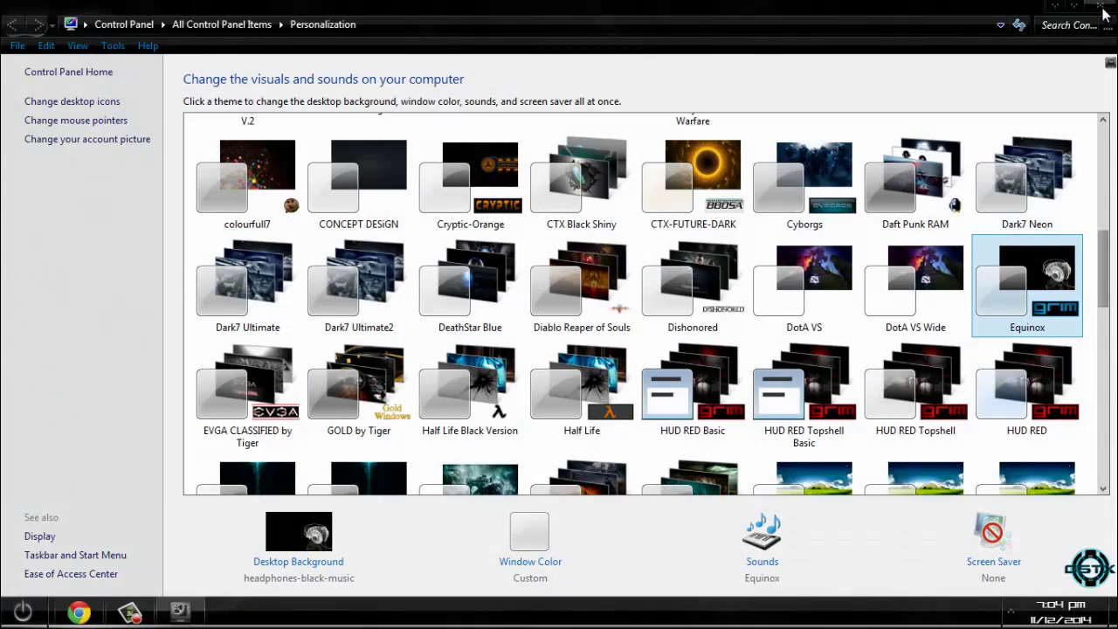
- Close Personalization and go to the Documents > Rainmeter > Skins > Batman2 folder
{"action": "left_click", "coordinate": [1103, 7]}
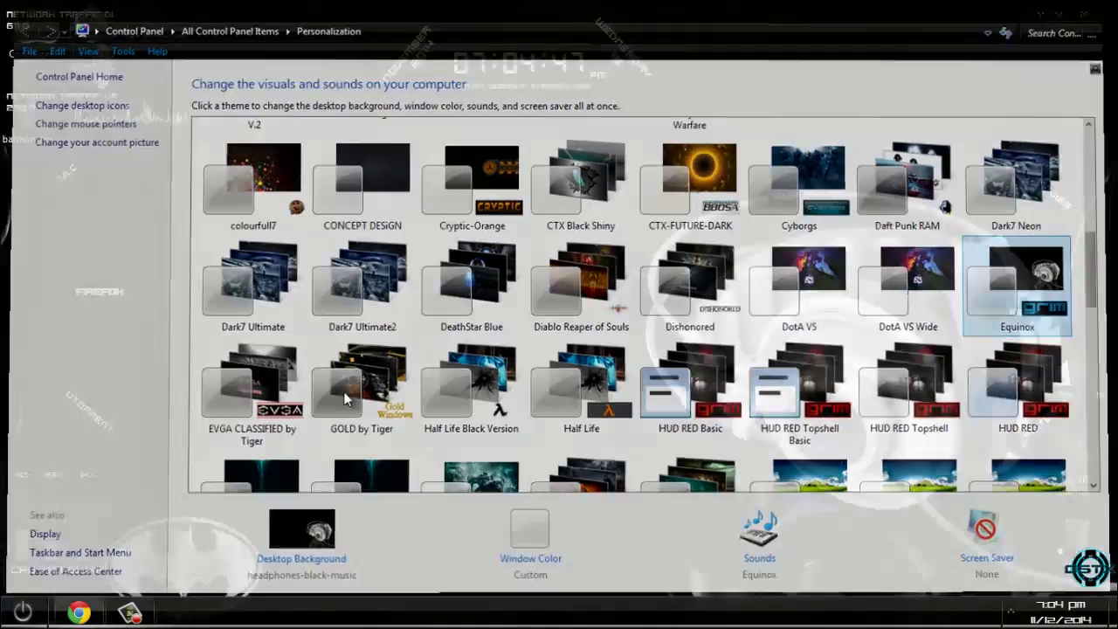
{"action": "key", "text": "super"}
{"action": "left_click", "coordinate": [274, 252]}
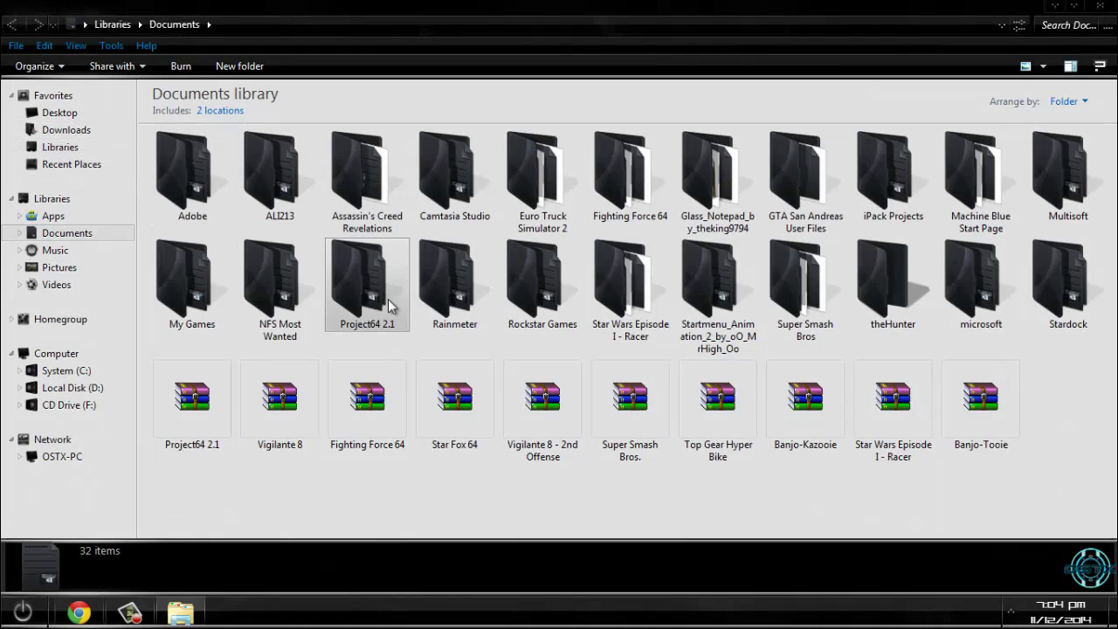
{"action": "double_click", "coordinate": [455, 278]}
{"action": "double_click", "coordinate": [187, 181]}
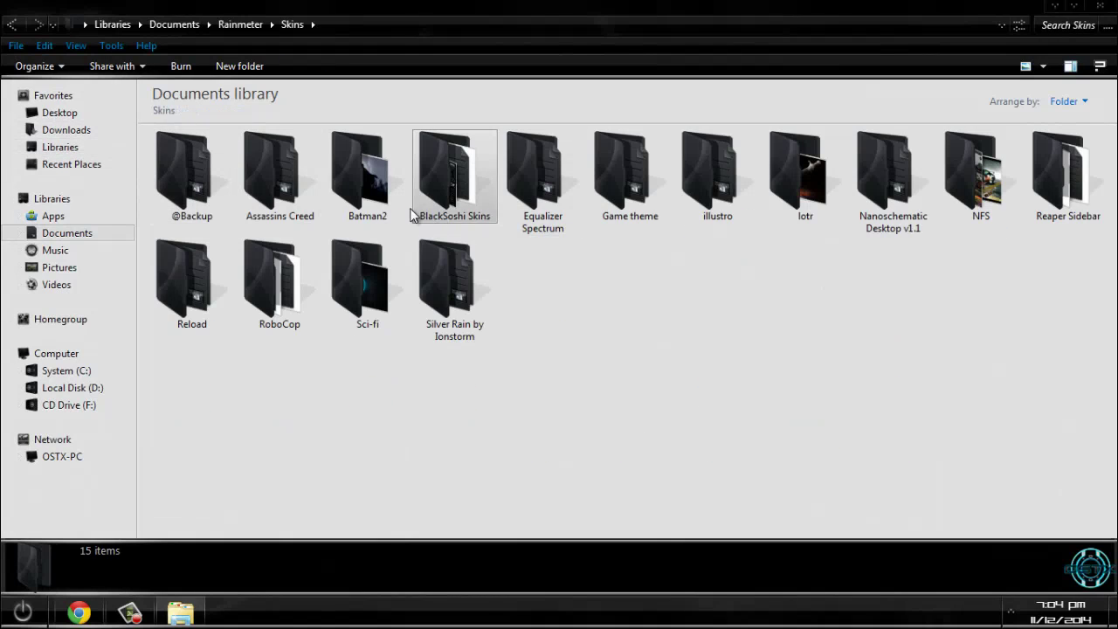
{"action": "double_click", "coordinate": [385, 206]}
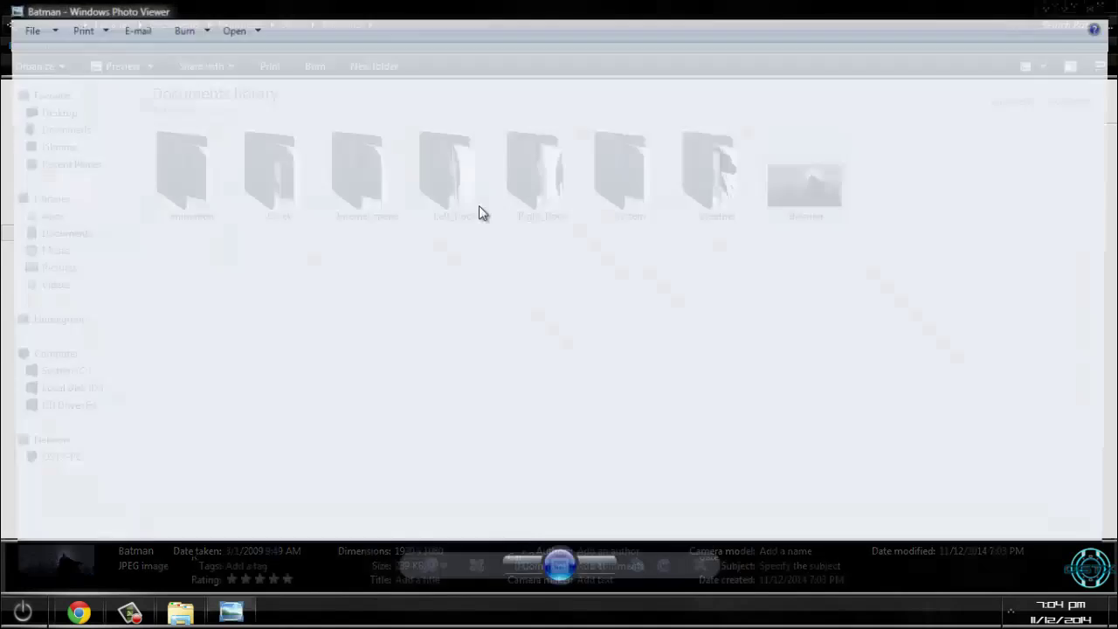
- Set the Batman image as the desktop background and close the viewer and Explorer
{"action": "right_click", "coordinate": [478, 206]}
{"action": "left_click", "coordinate": [512, 245]}
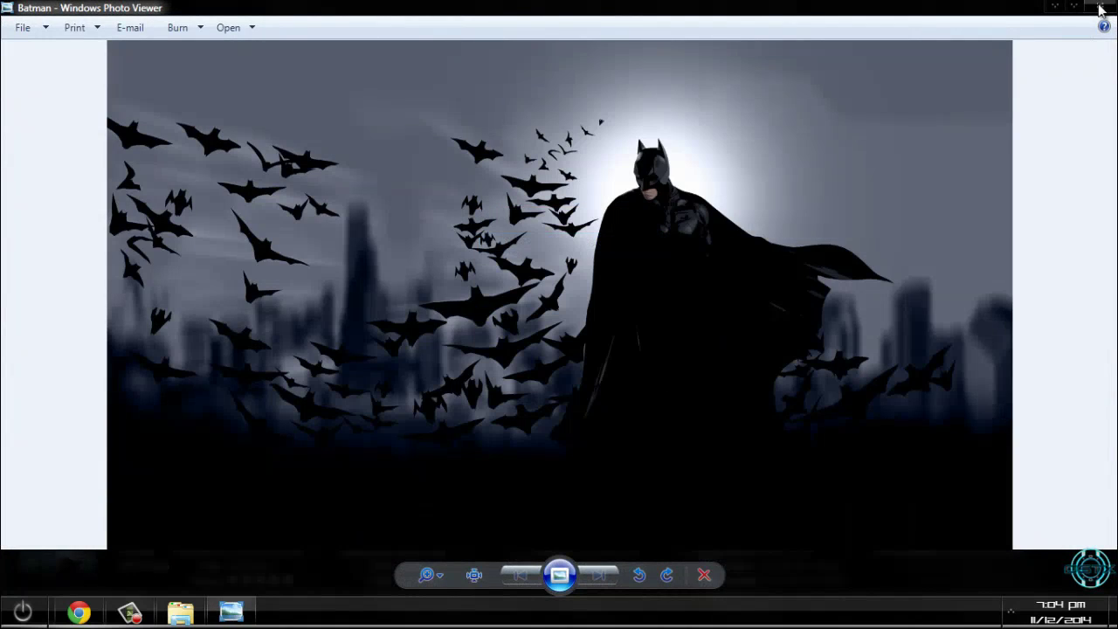
{"action": "left_click", "coordinate": [1100, 9]}
{"action": "left_click", "coordinate": [1099, 8]}
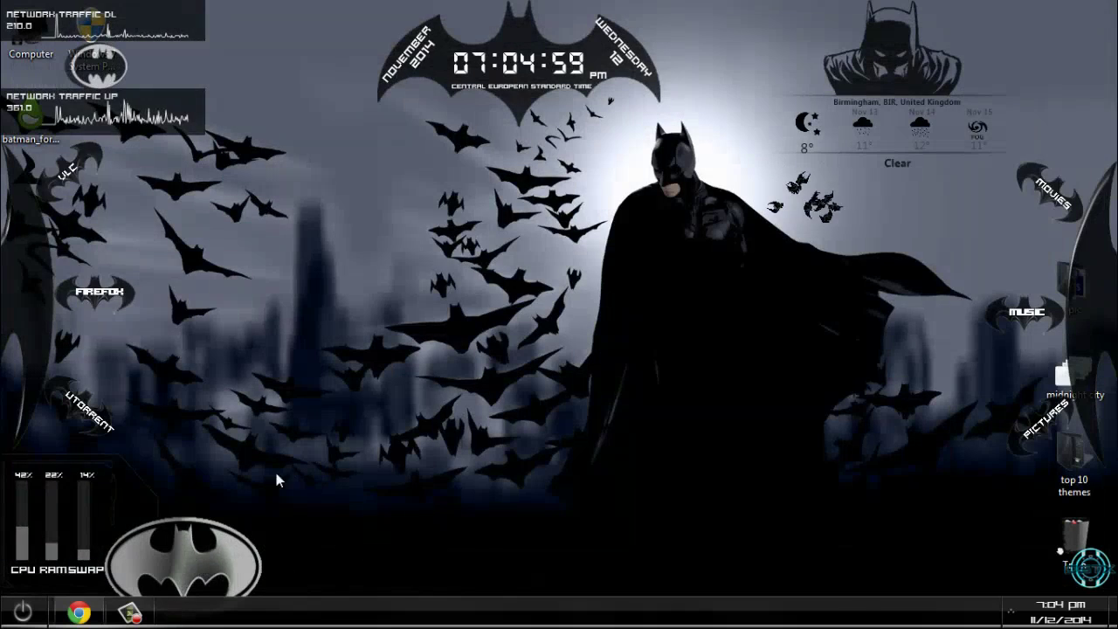
- Move the CPU/RAM/SWAP gauge up and right, and the network traffic meter to the lower right
{"action": "key", "text": "ctrl+shift+Escape"}
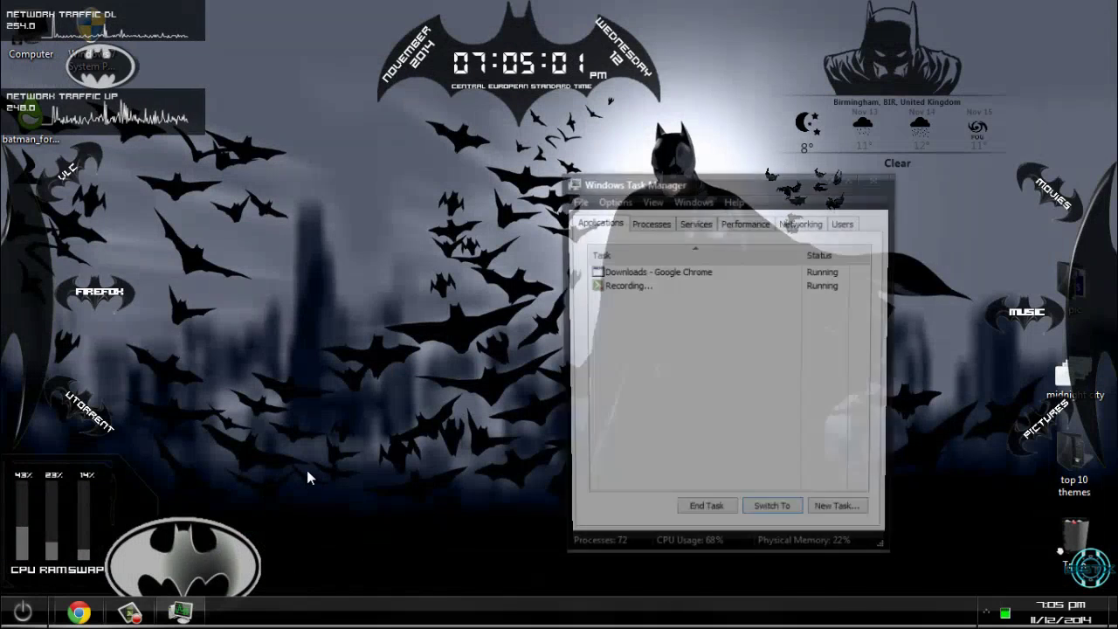
{"action": "key", "text": "alt+F4"}
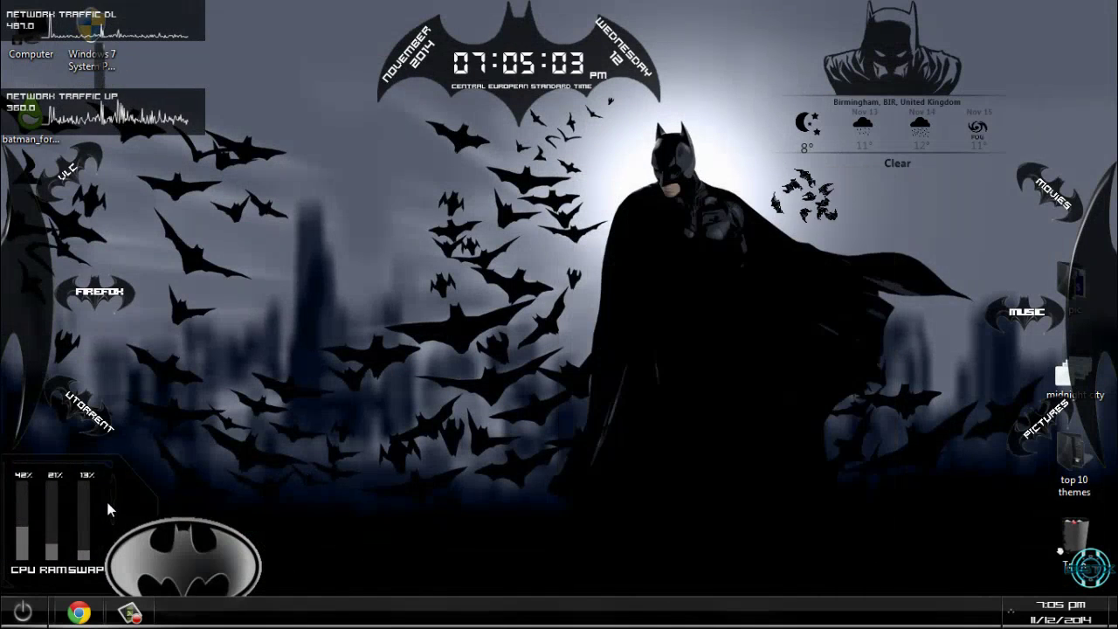
{"action": "left_click_drag", "start_coordinate": [106, 498], "coordinate": [97, 475]}
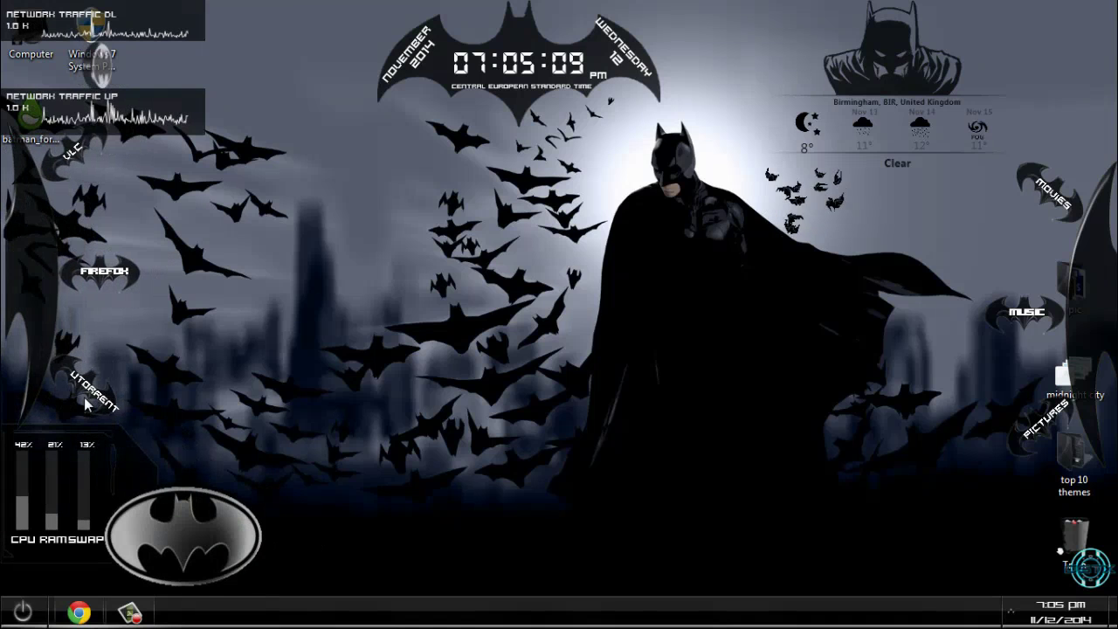
{"action": "left_click_drag", "start_coordinate": [91, 461], "coordinate": [175, 491]}
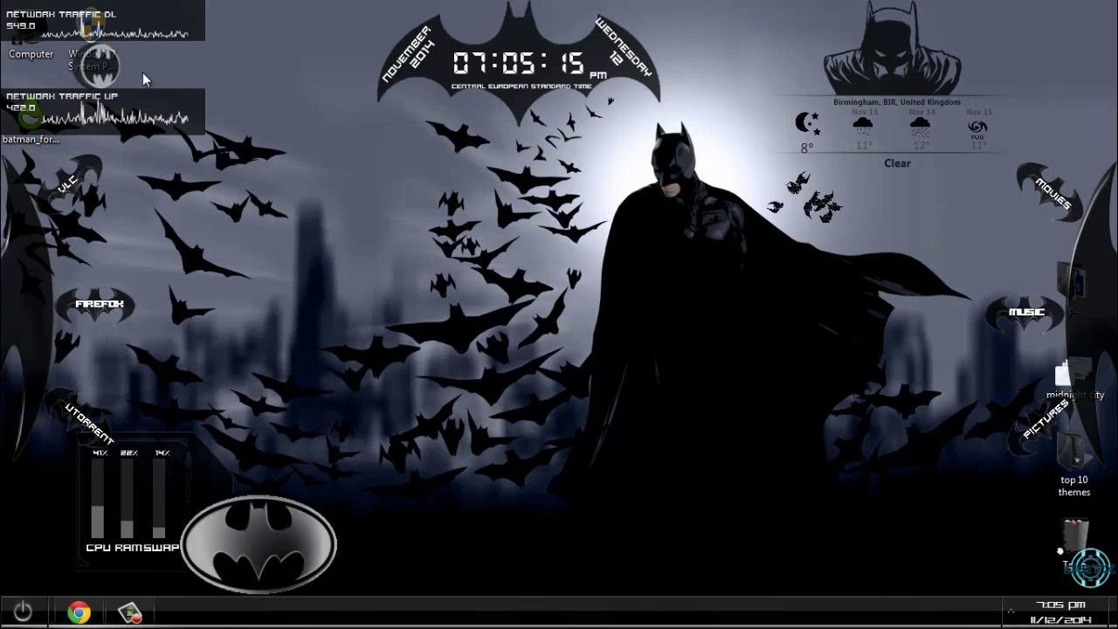
{"action": "left_click_drag", "start_coordinate": [123, 86], "coordinate": [915, 583]}
{"action": "right_click", "coordinate": [320, 220]}
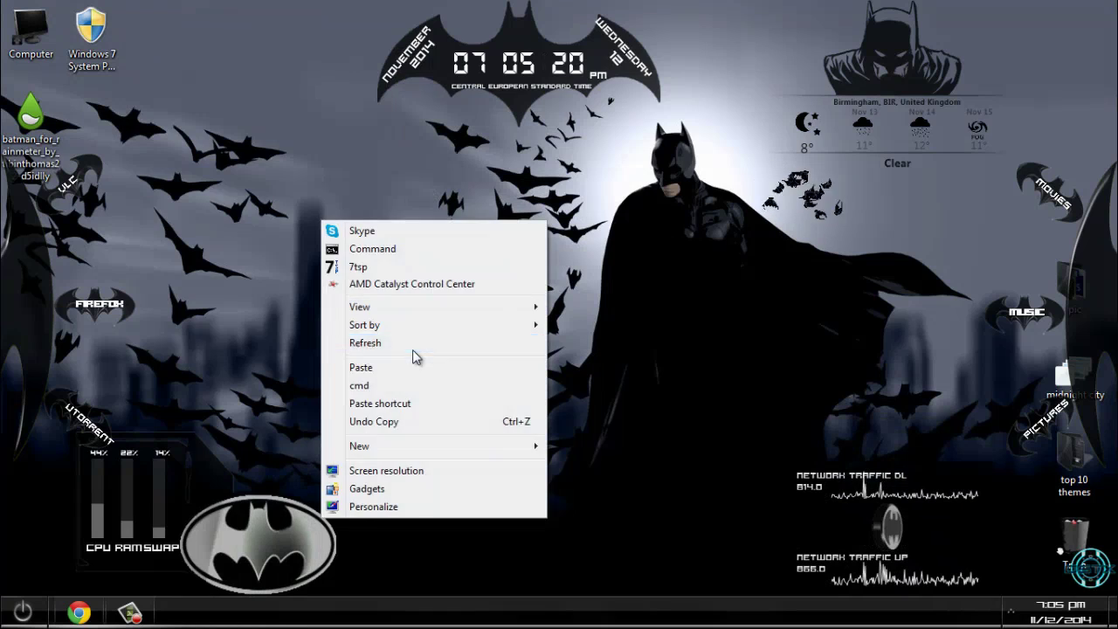
{"action": "left_click", "coordinate": [412, 344]}
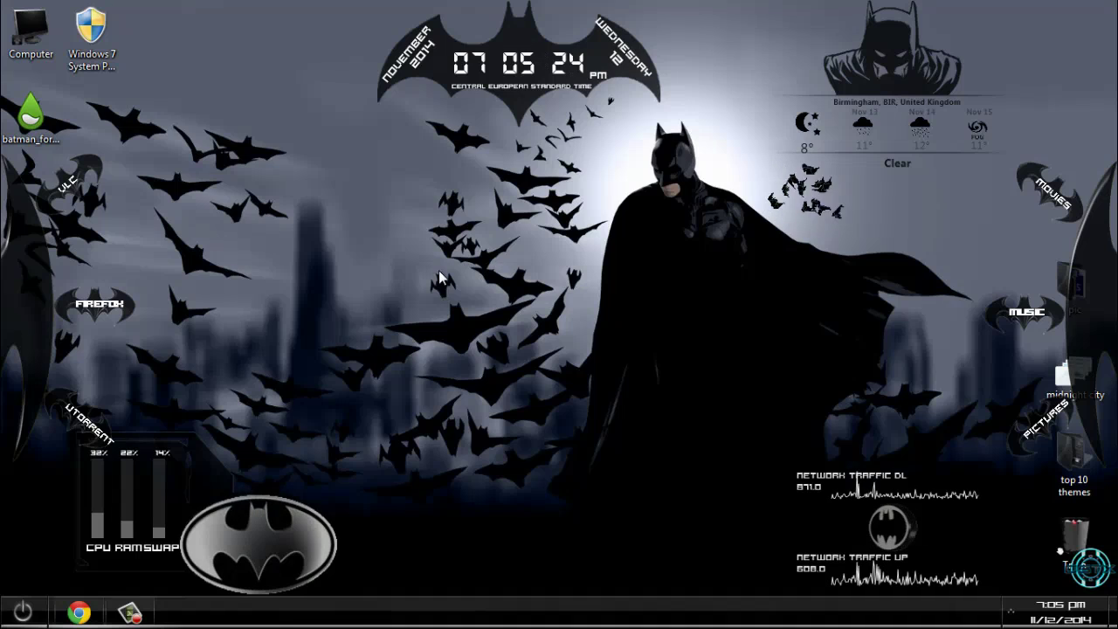
{"action": "right_click", "coordinate": [439, 270]}
{"action": "left_click", "coordinate": [454, 392]}
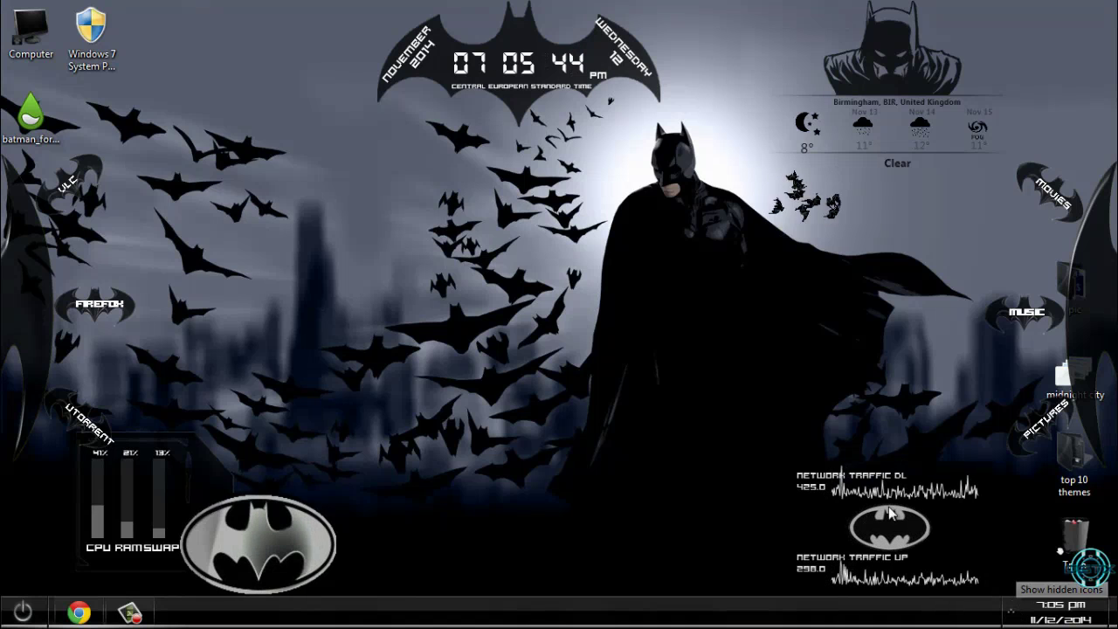
{"action": "left_click", "coordinate": [1011, 610]}
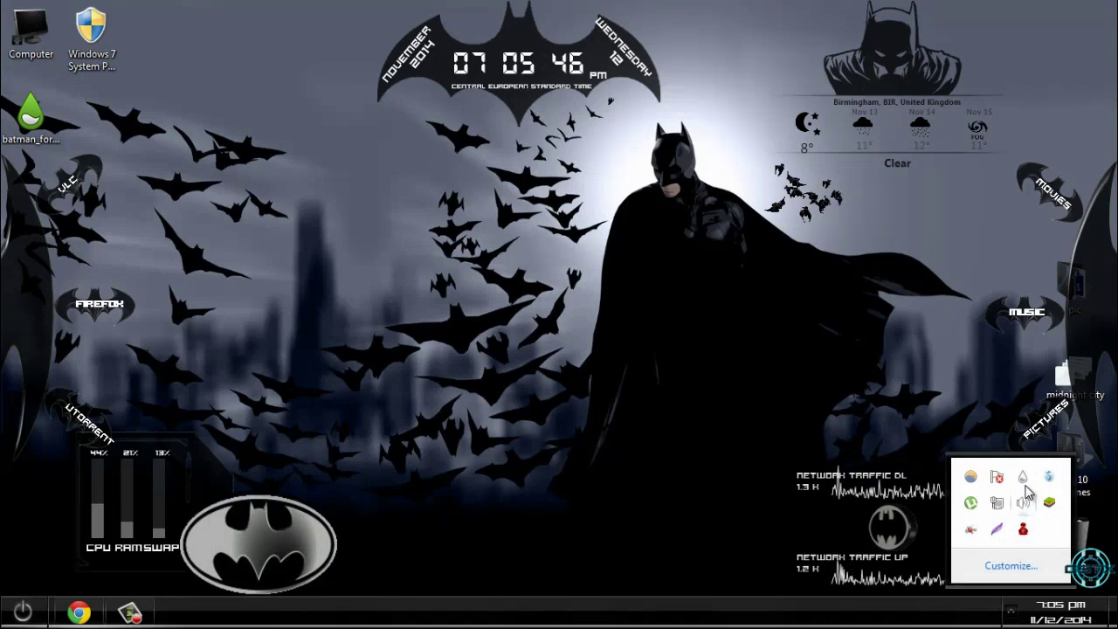
{"action": "right_click", "coordinate": [1024, 479]}
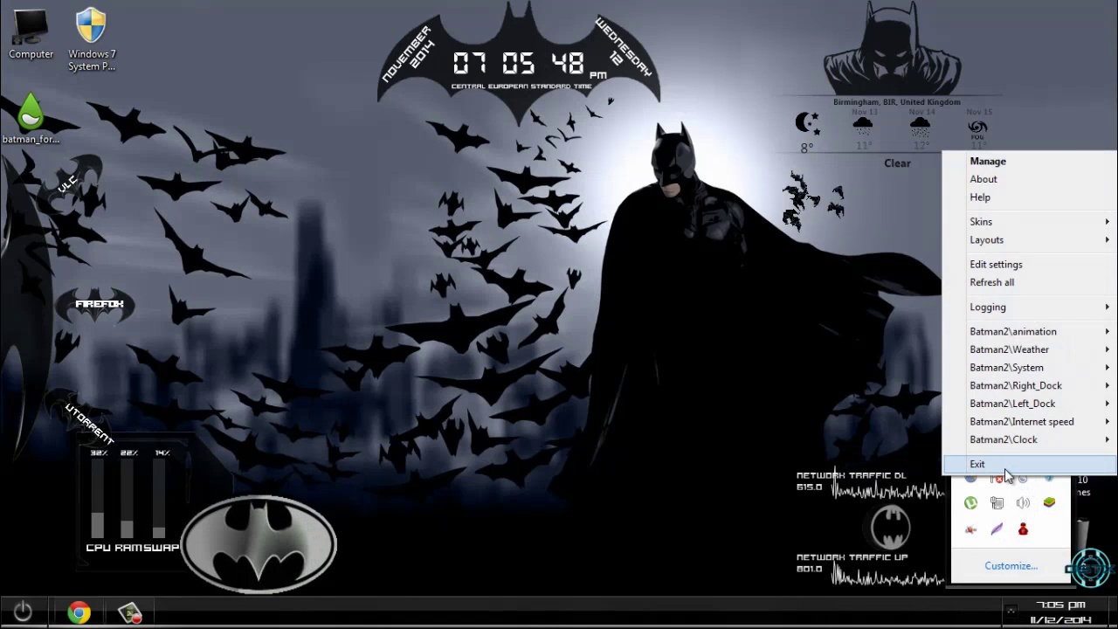
{"action": "mouse_move", "coordinate": [1007, 336]}
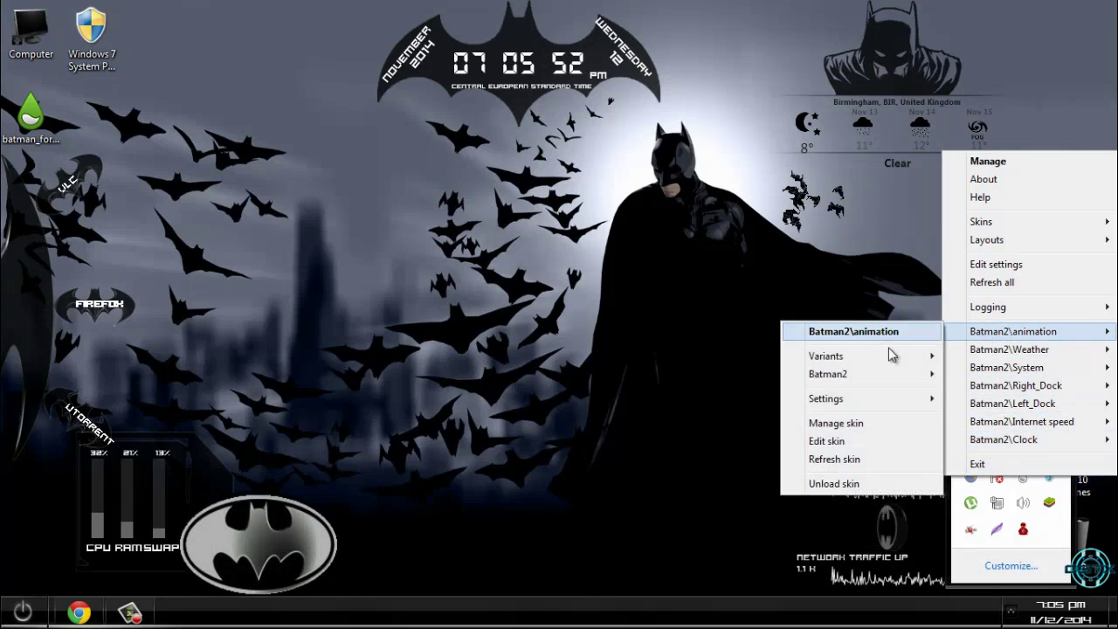
{"action": "left_click", "coordinate": [641, 422]}
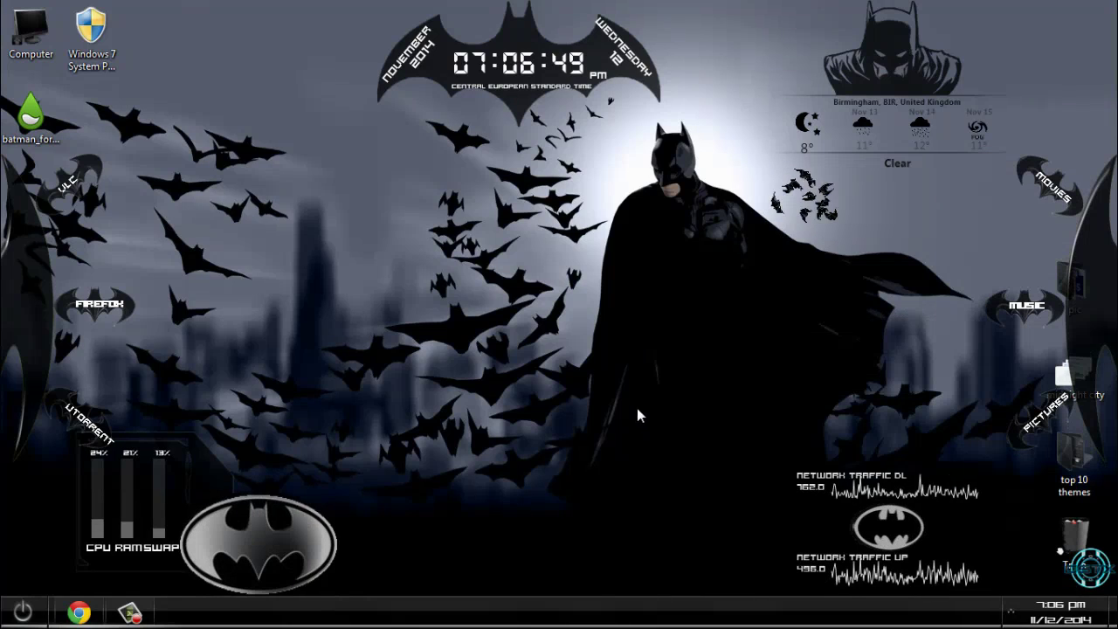